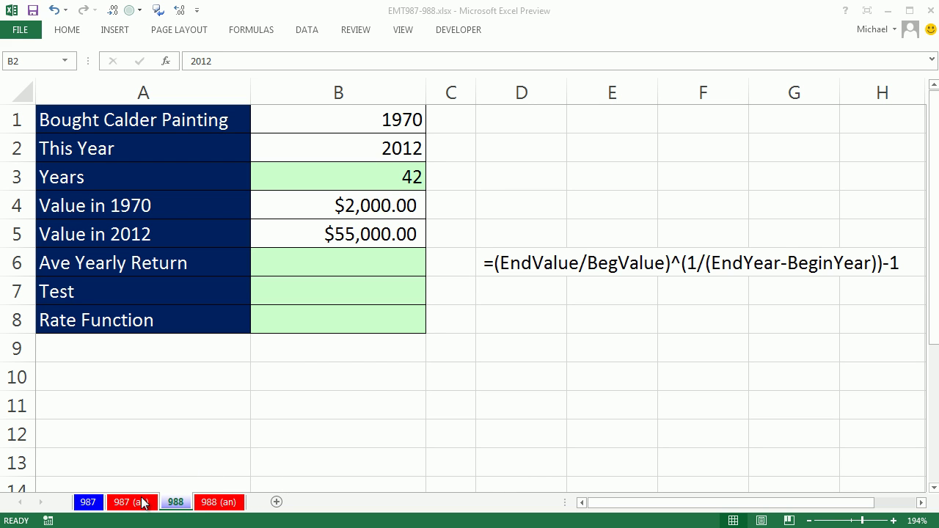
Review the worksheet inputs: the current year, the years count, the 1970 value and the 2012 value
left_click(438, 22)
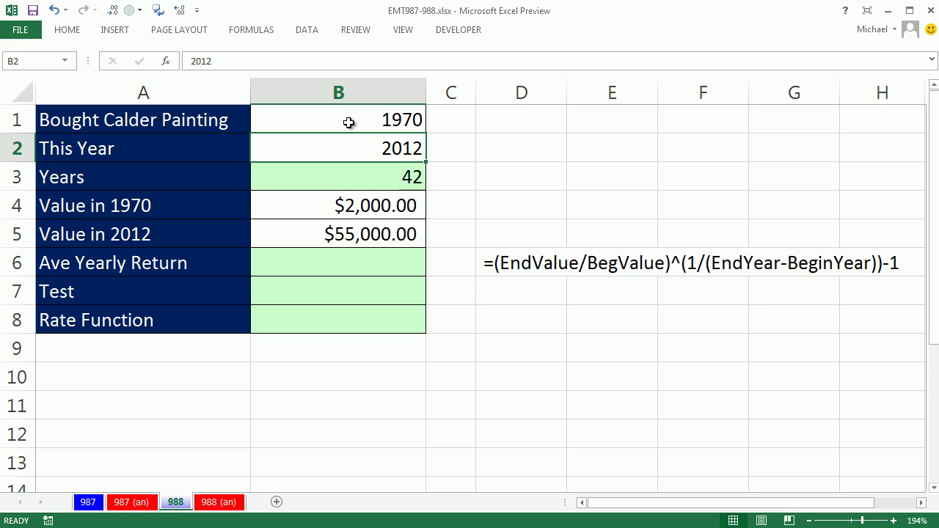
left_click(340, 206)
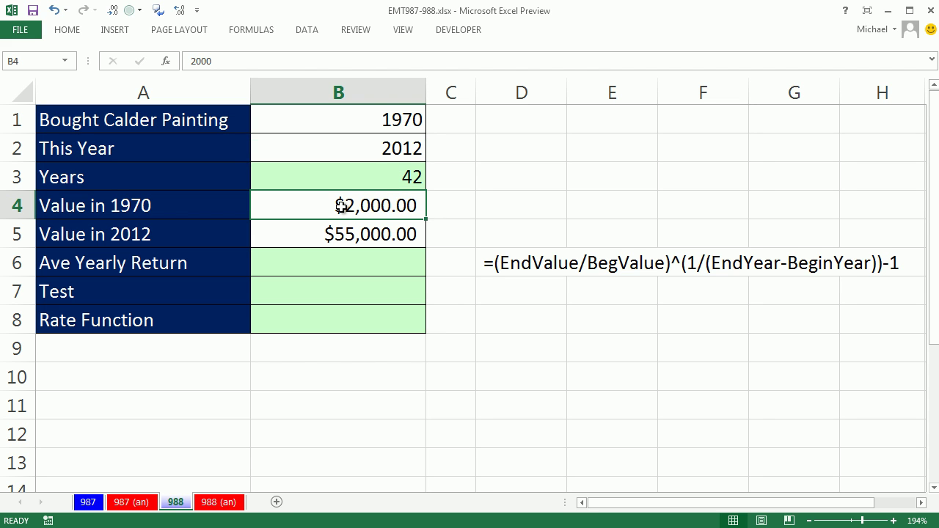
left_click(346, 146)
left_click(350, 239)
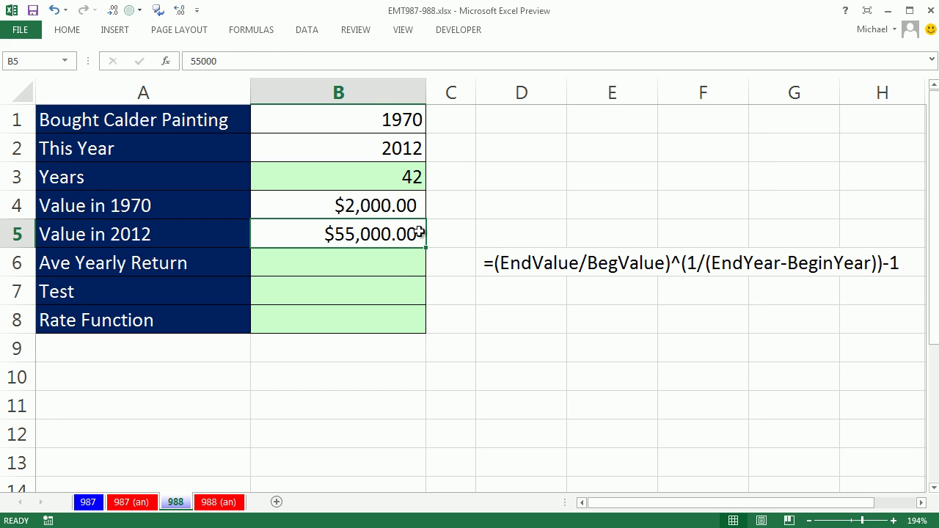
left_click(345, 205)
left_click(358, 229)
left_click(406, 177)
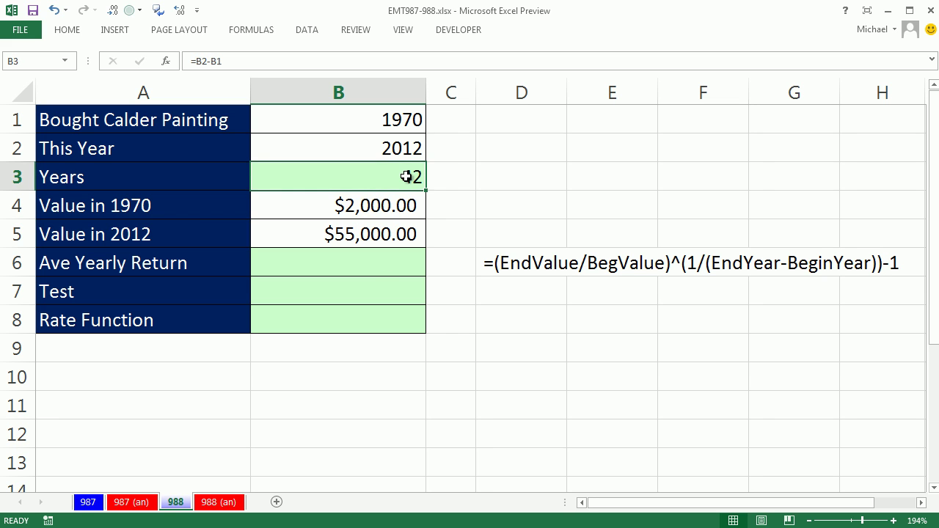
Draft =B5/B4^1/B3-1 in B6 as the unparenthesized yearly return formula, leaving it unentered
left_click(332, 262)
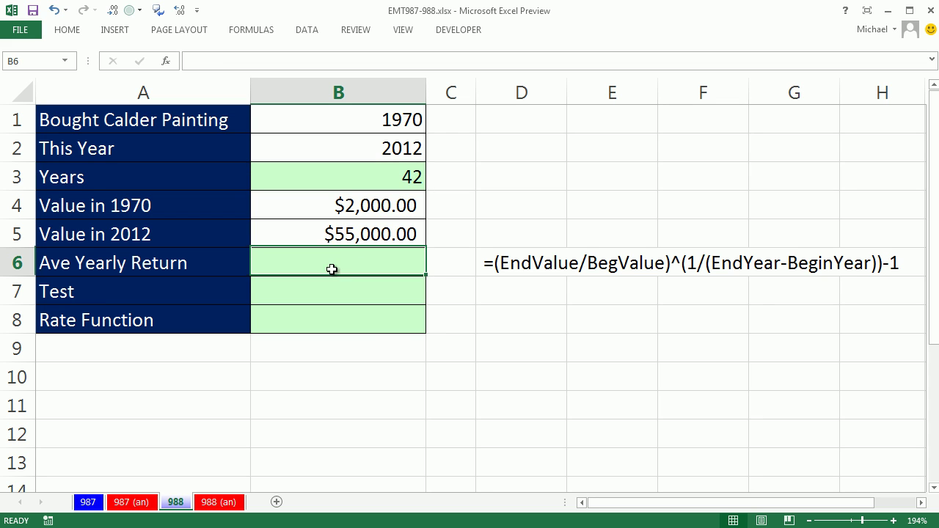
type("=")
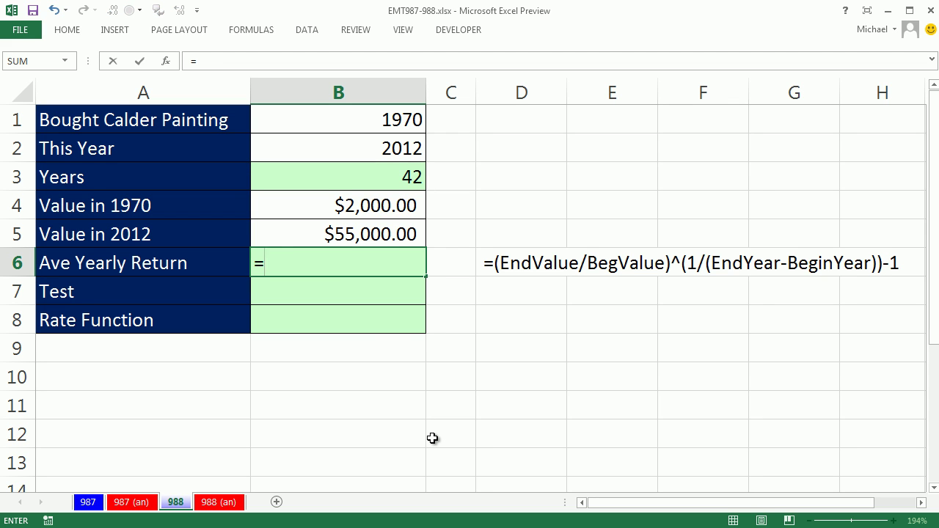
left_click(359, 234)
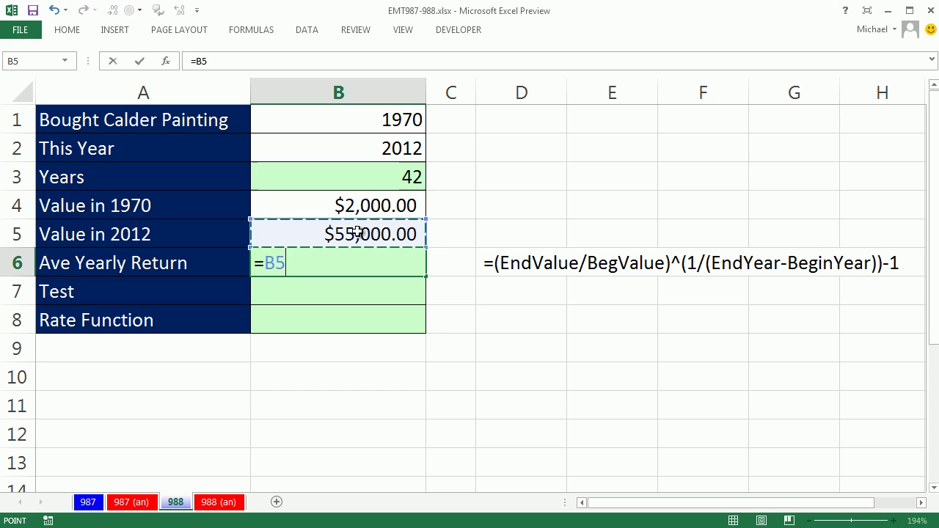
type("/")
left_click(360, 207)
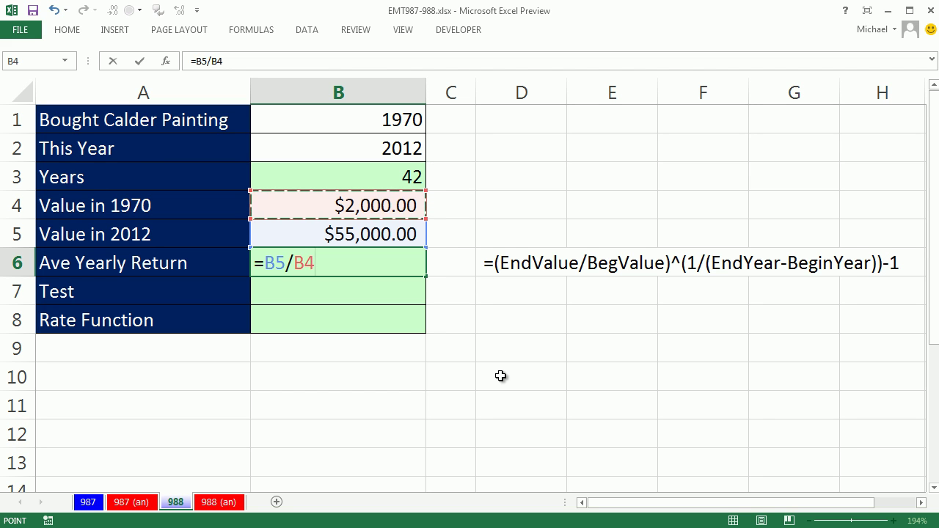
type("^")
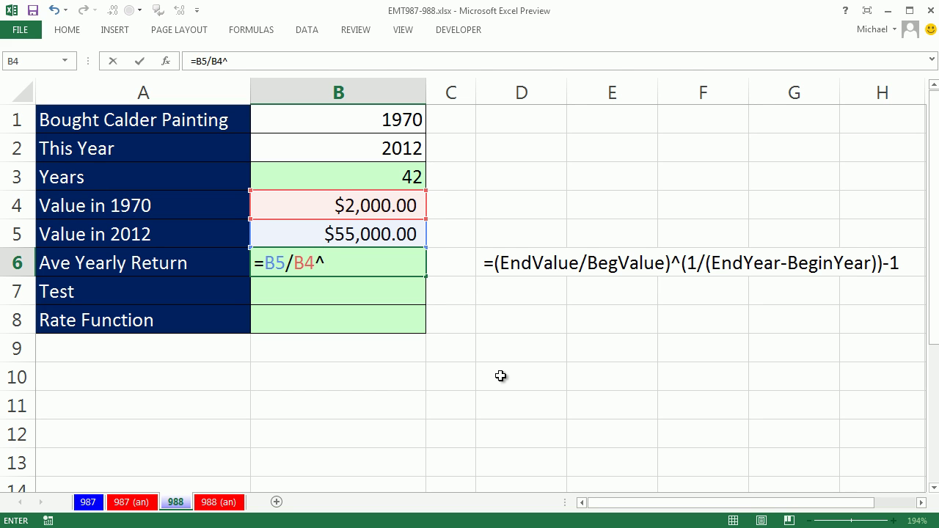
type("1/")
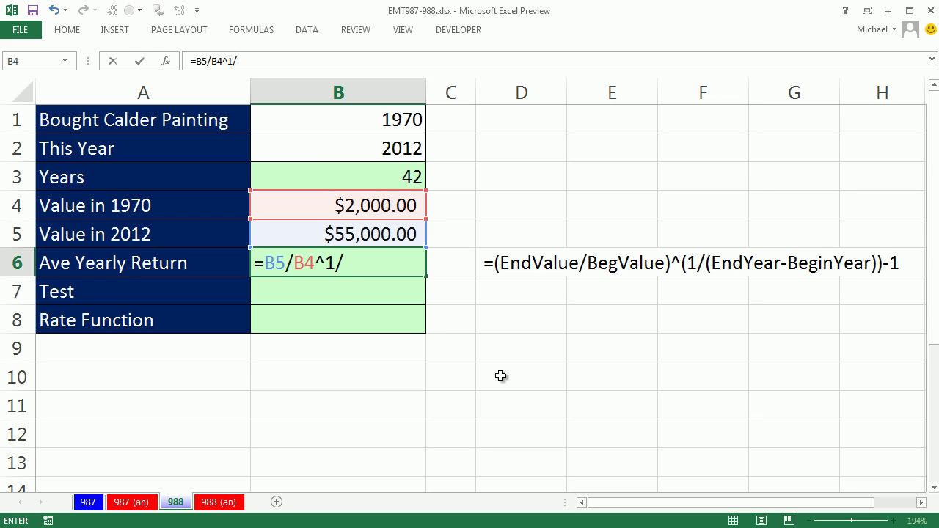
left_click(411, 177)
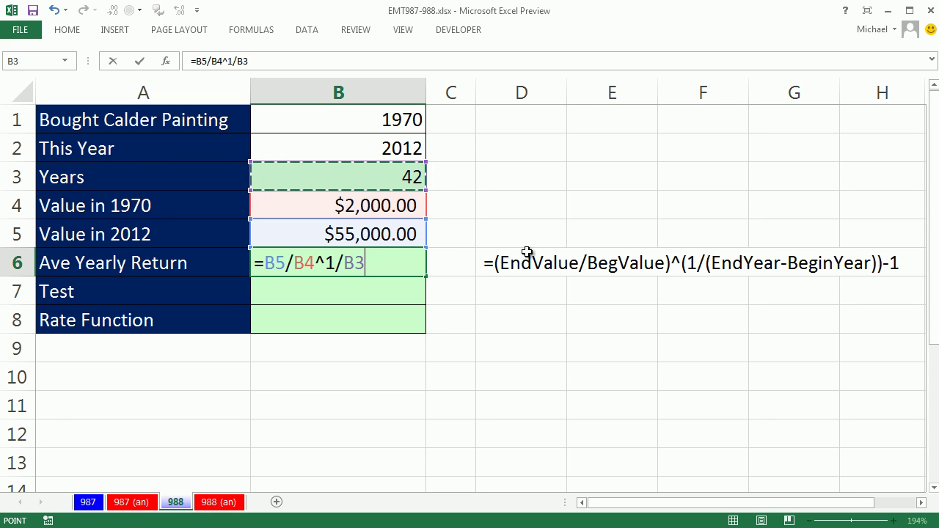
type("-1")
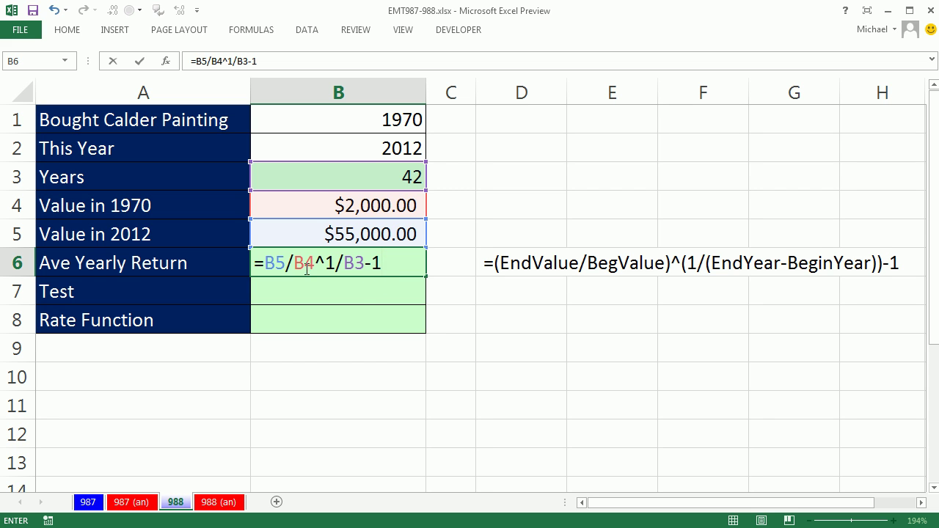
left_click_drag(316, 261, 327, 258)
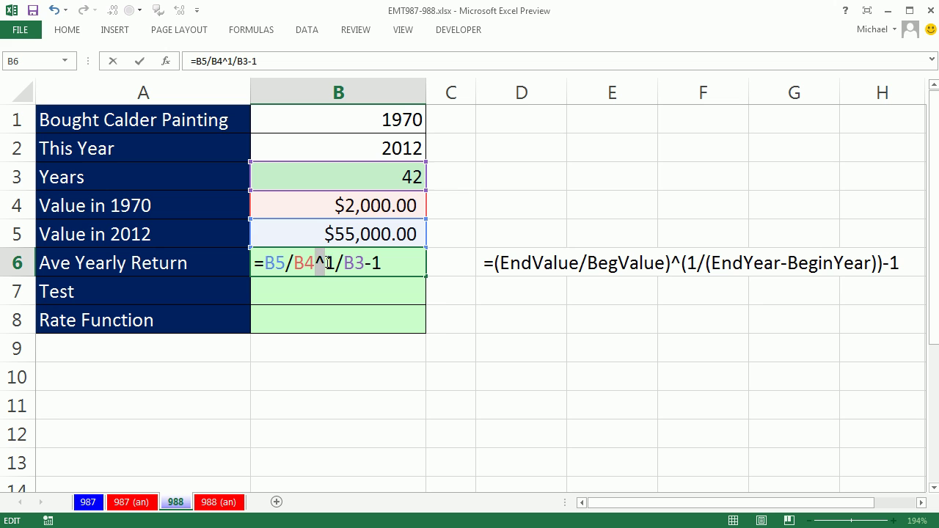
Wrap B5/B4 and 1/B3 in parentheses and enter =(B5/B4)^(1/B3)-1, giving 8.2106052%
left_click_drag(326, 262, 362, 266)
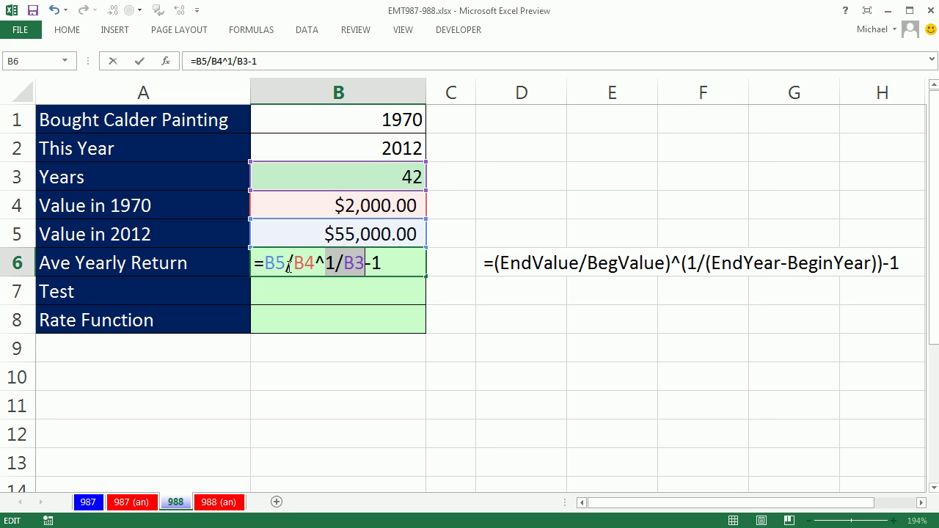
left_click(266, 264)
type("(")
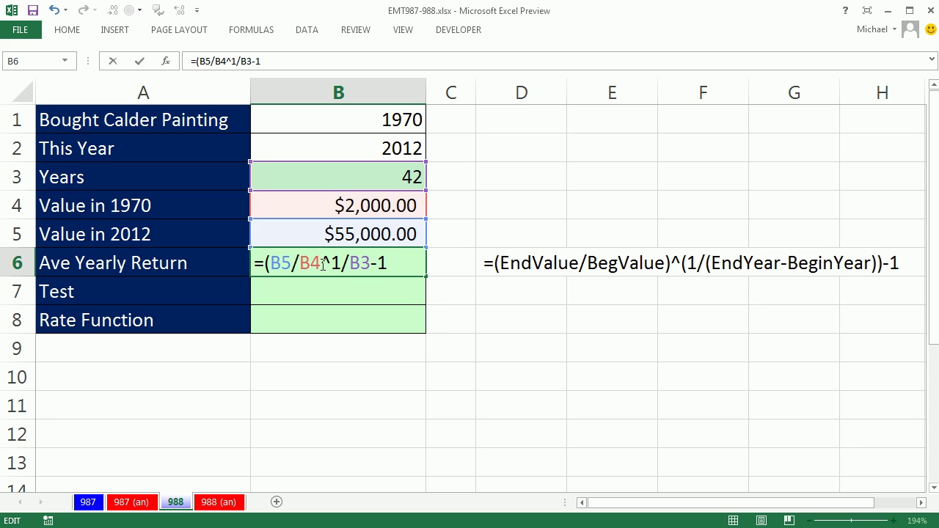
left_click(323, 264)
type(")")
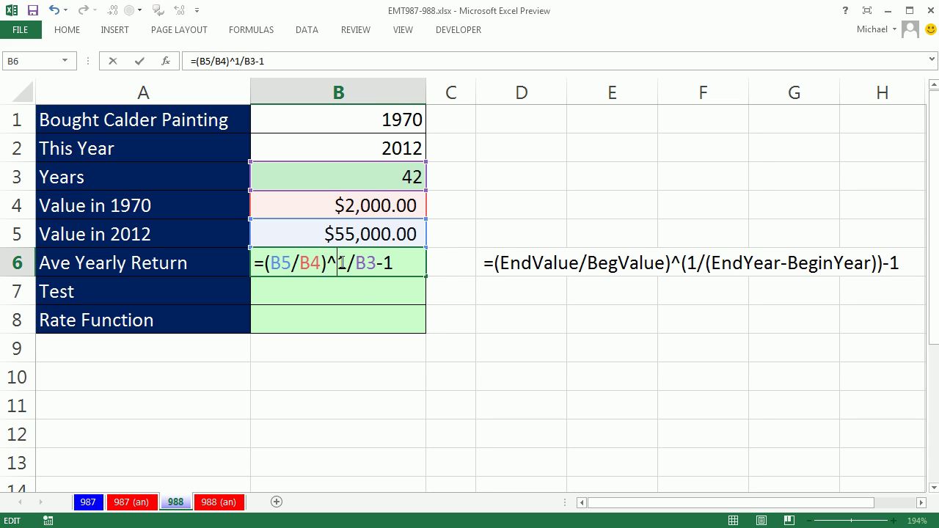
left_click(341, 263)
type("(")
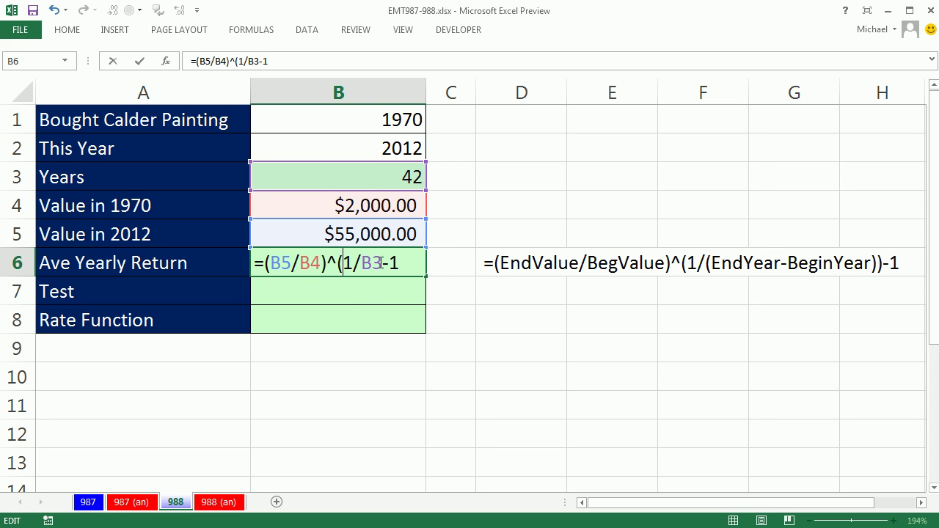
left_click(382, 265)
type(")")
key("ctrl+Return")
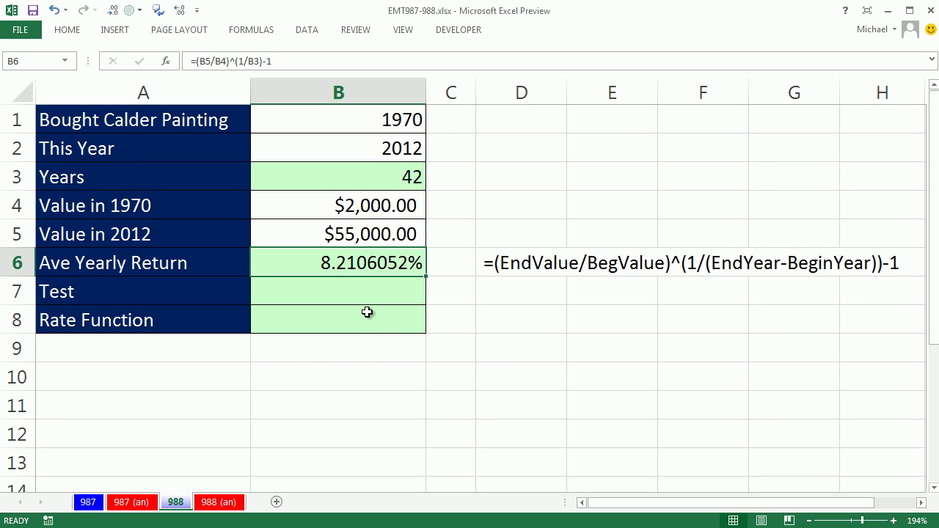
Enter =B4*(1+B6)^B3 in Test cell B7, returning 55000 to match the 2012 value
left_click(347, 293)
left_click(389, 210)
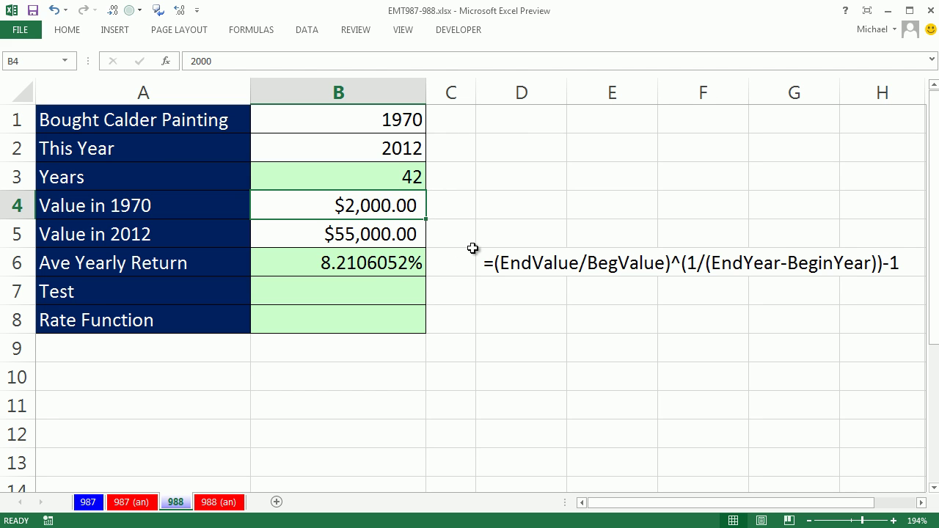
left_click(384, 291)
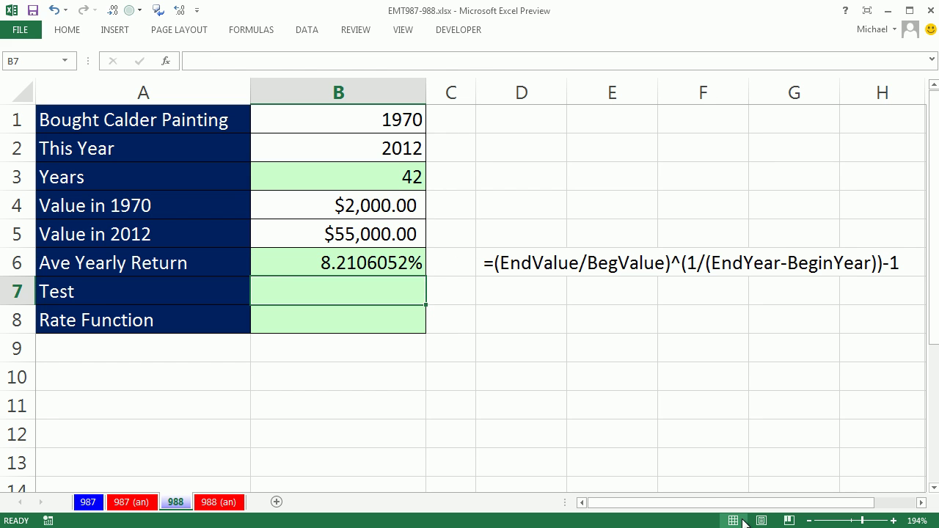
type("=")
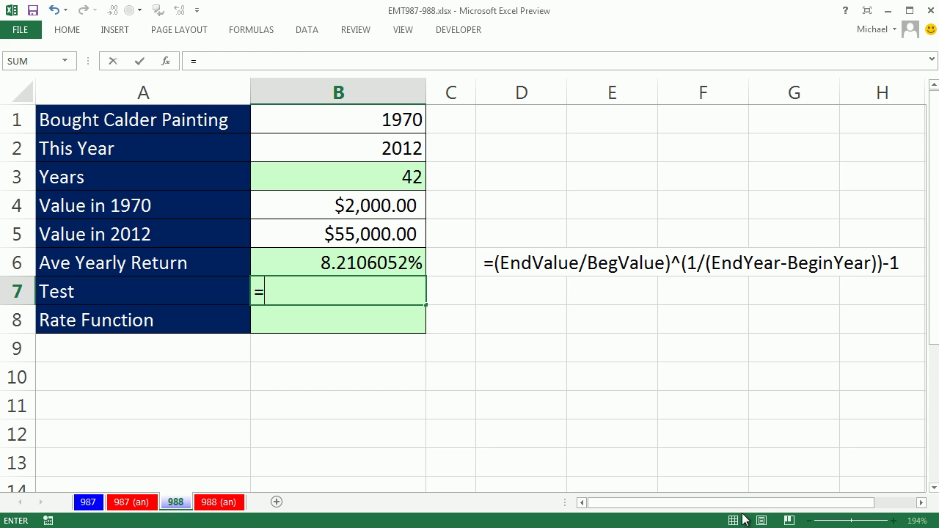
left_click(316, 202)
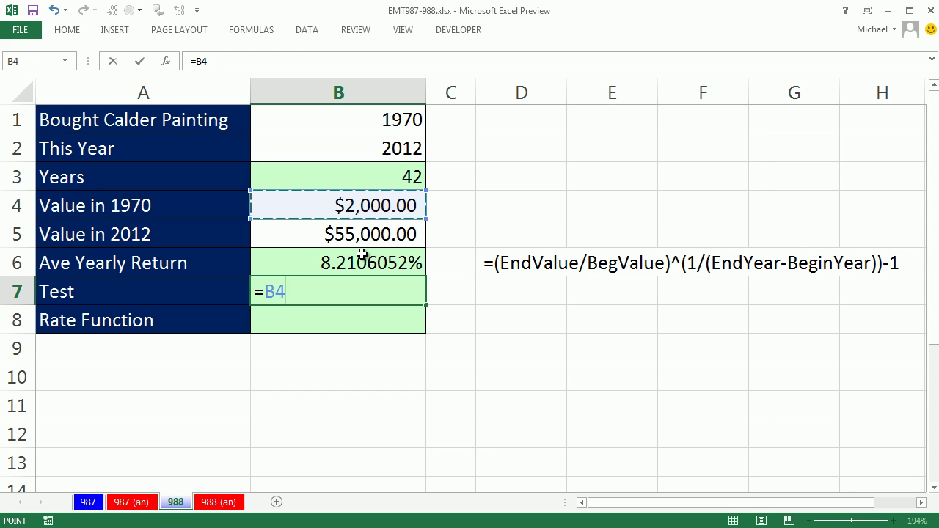
type("*(1")
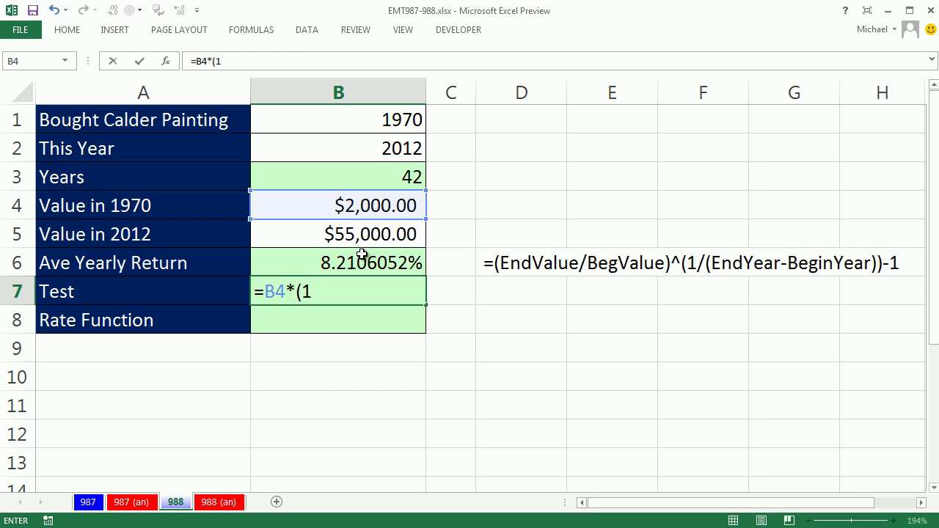
type("+")
left_click(363, 261)
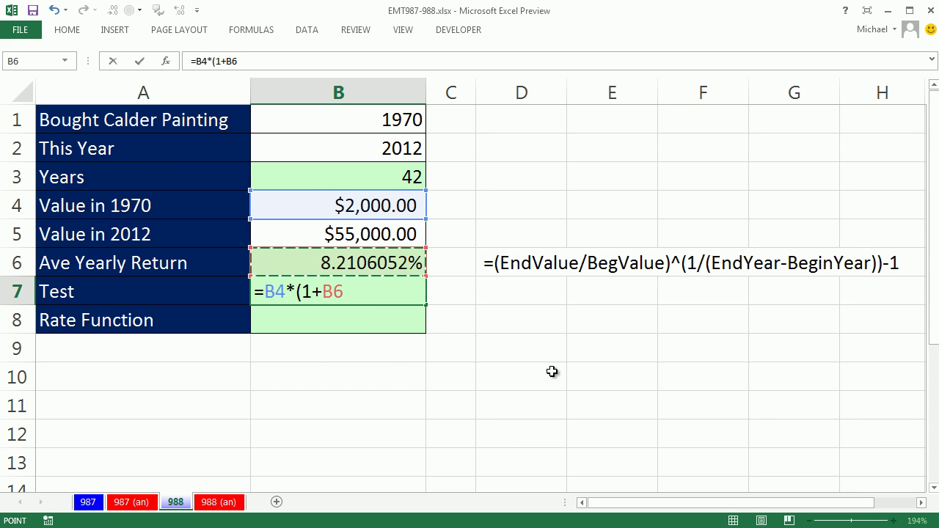
type(")^")
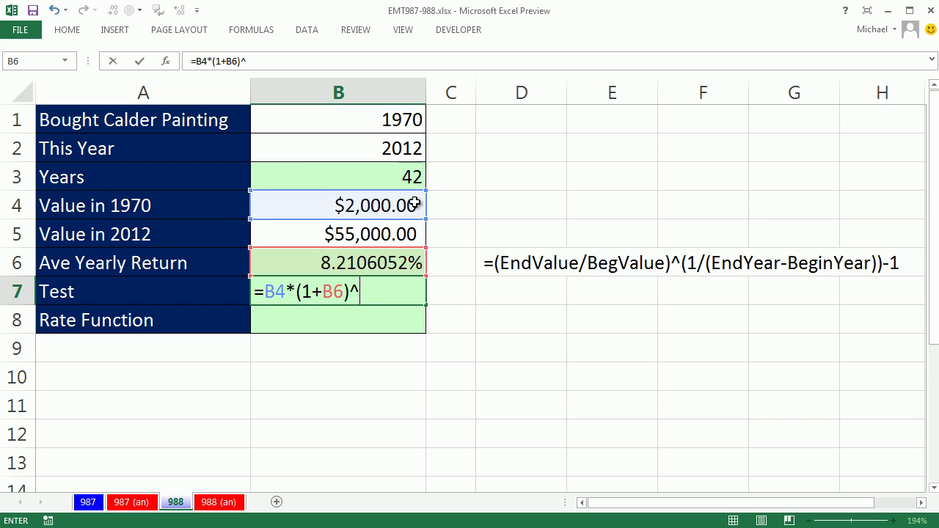
left_click(400, 179)
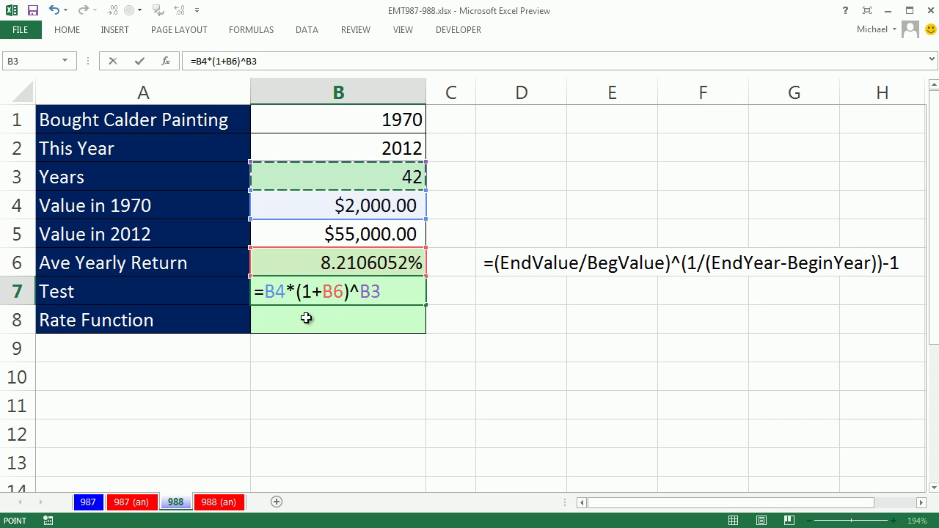
key("ctrl+Return")
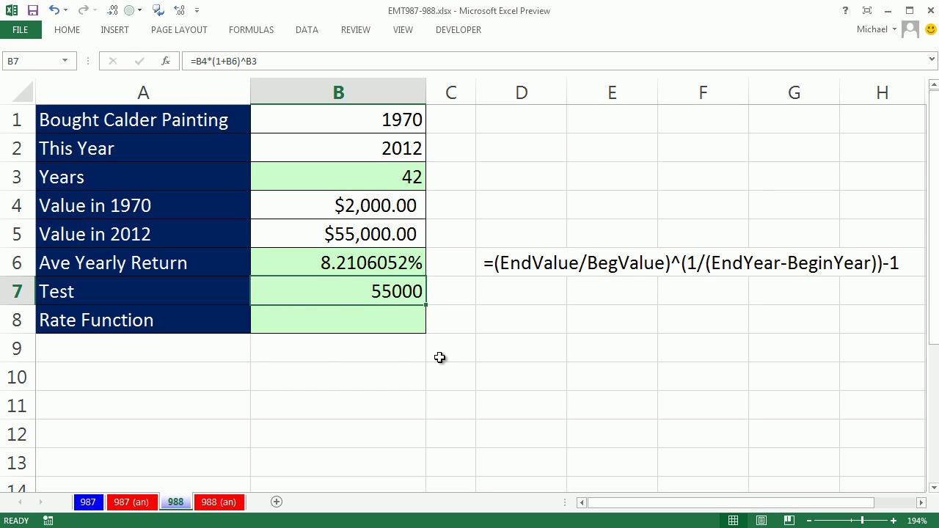
Enter =RATE(B3,,-B4,B5) in B8, returning 8.2106052% to match B6
left_click(317, 327)
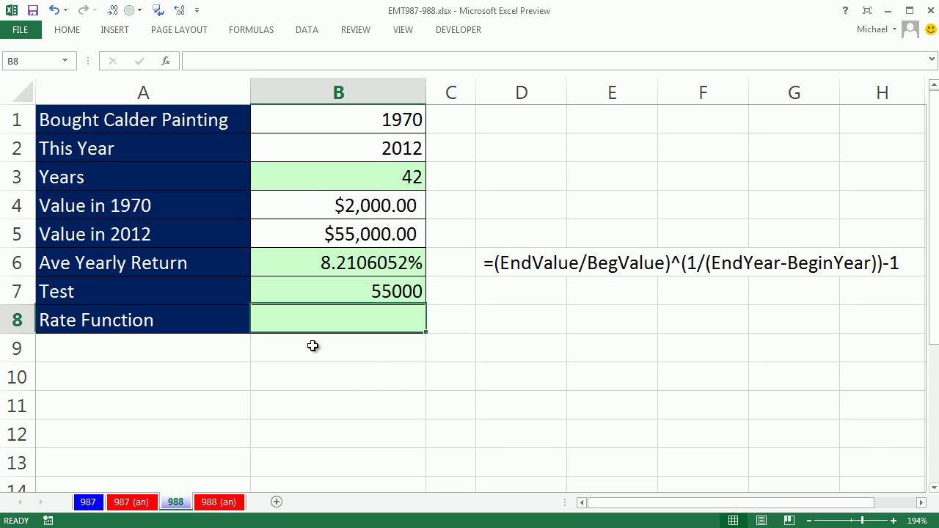
type("=rate")
key("Tab")
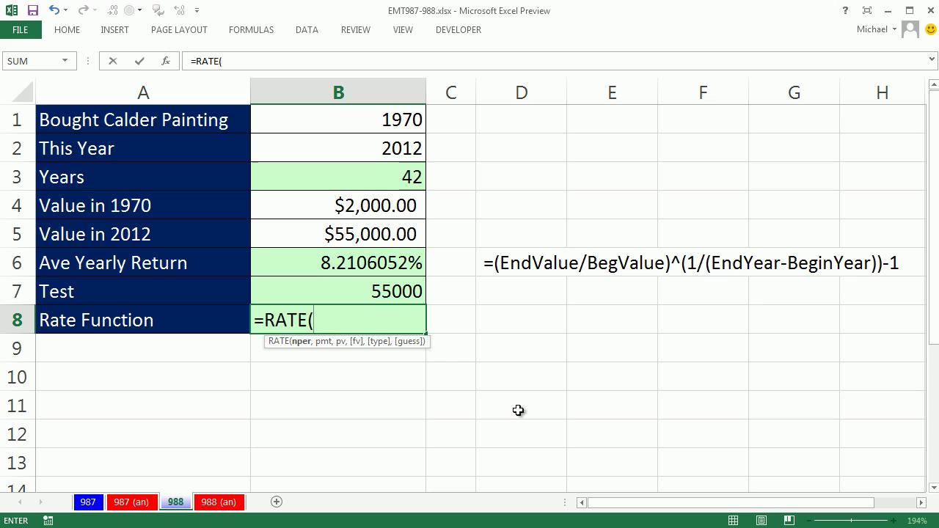
left_click(295, 173)
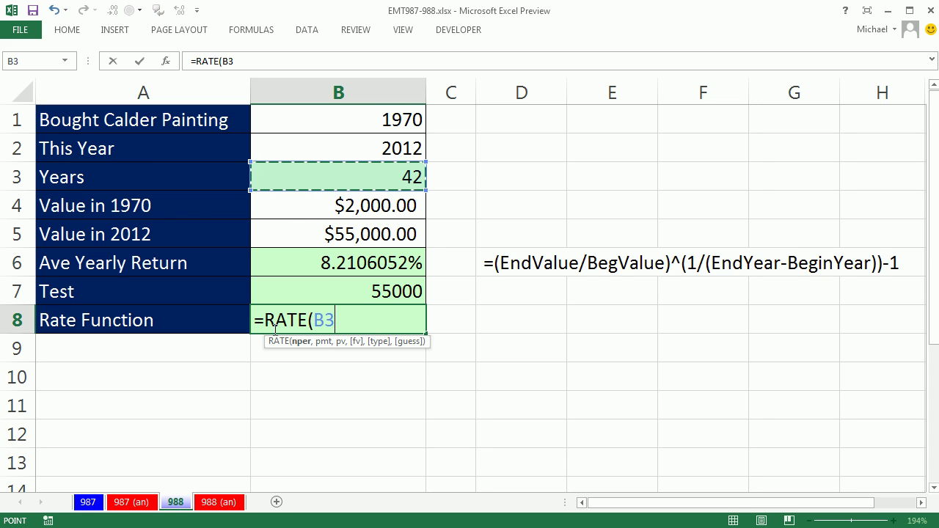
type(",")
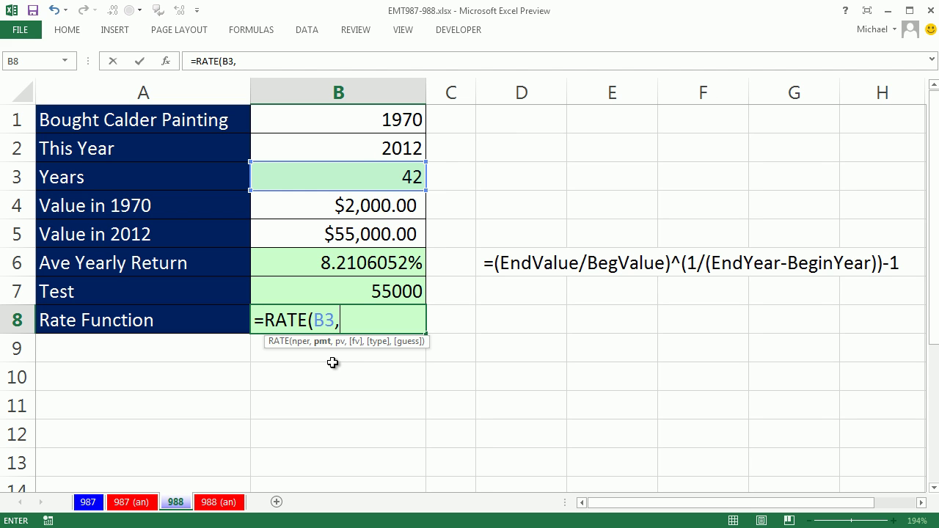
type(",")
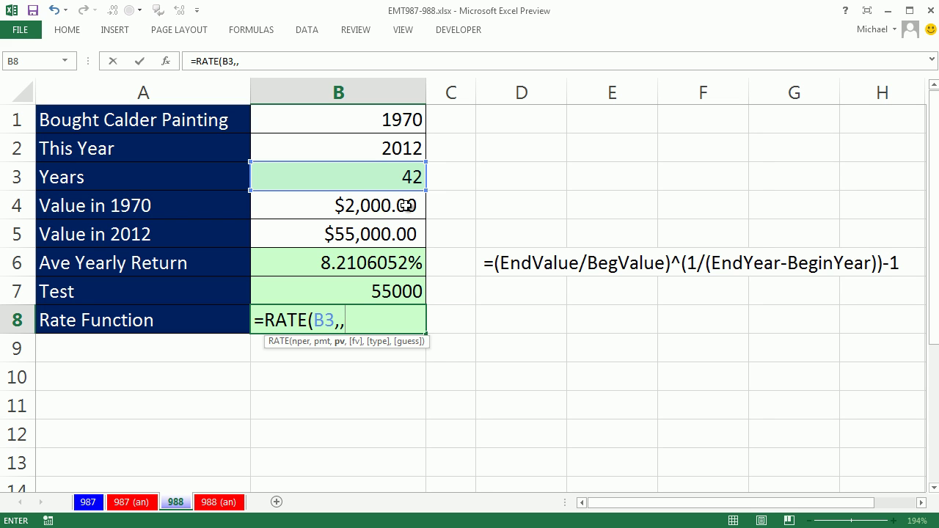
type("-")
left_click(406, 206)
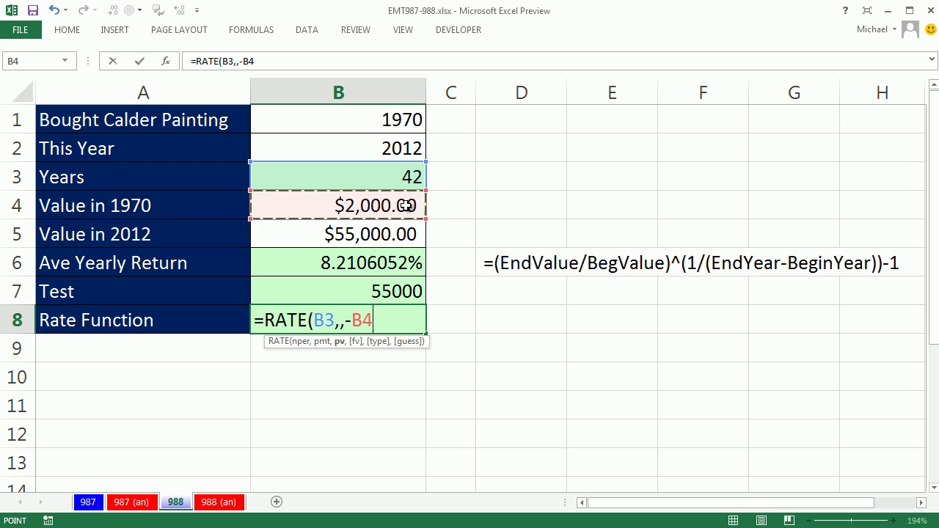
type(",")
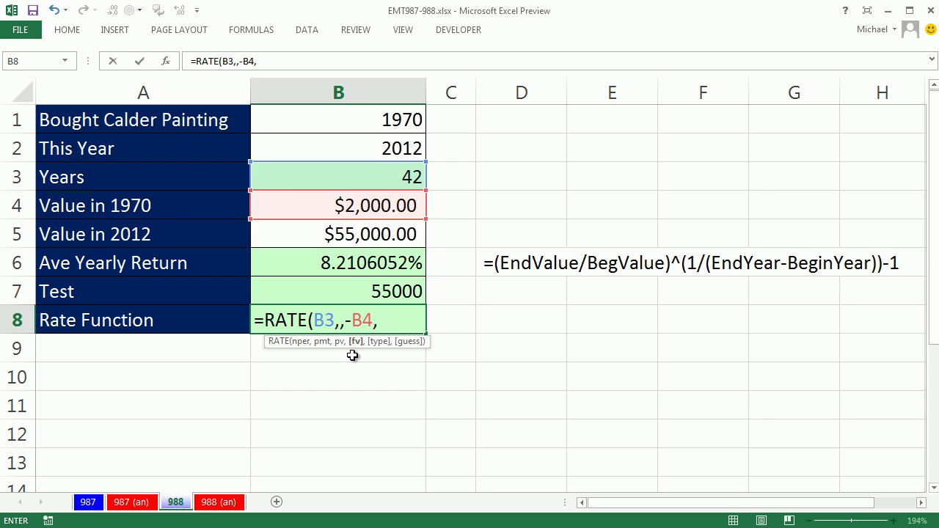
left_click(367, 241)
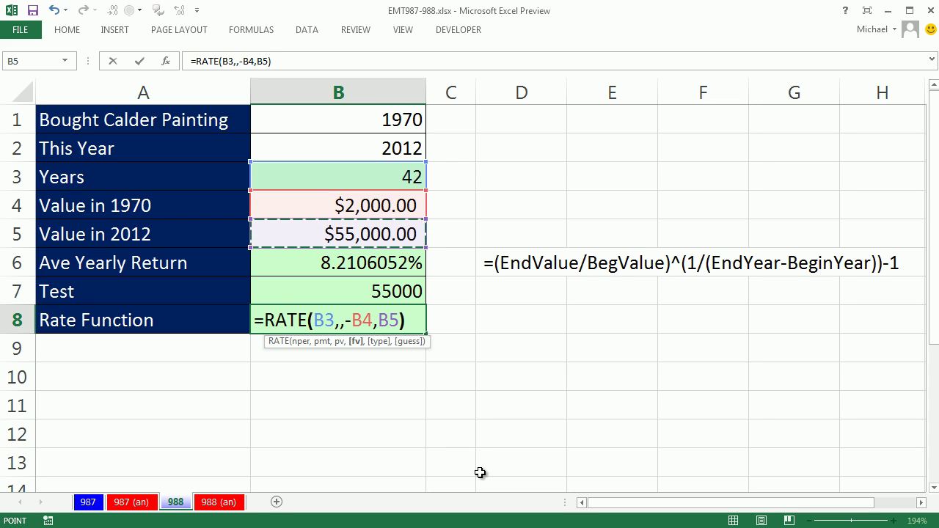
key("ctrl+Return")
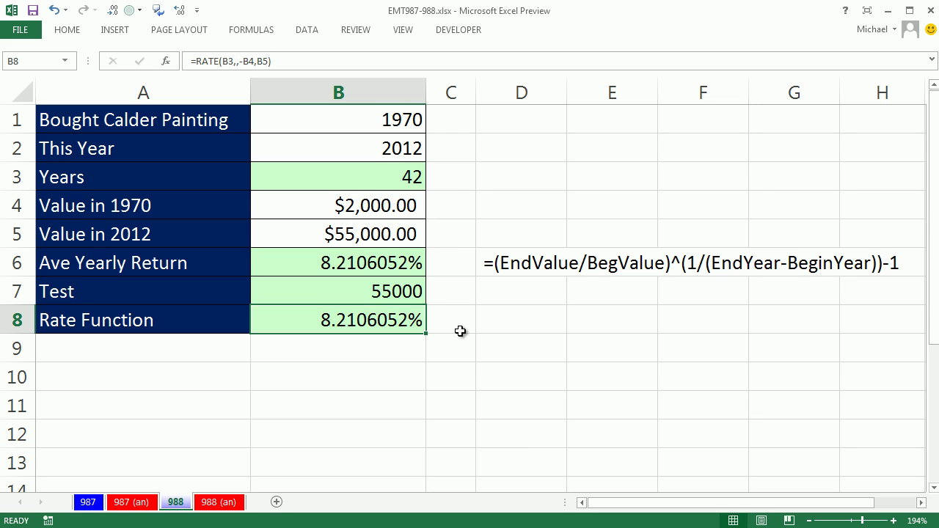
left_click(383, 267)
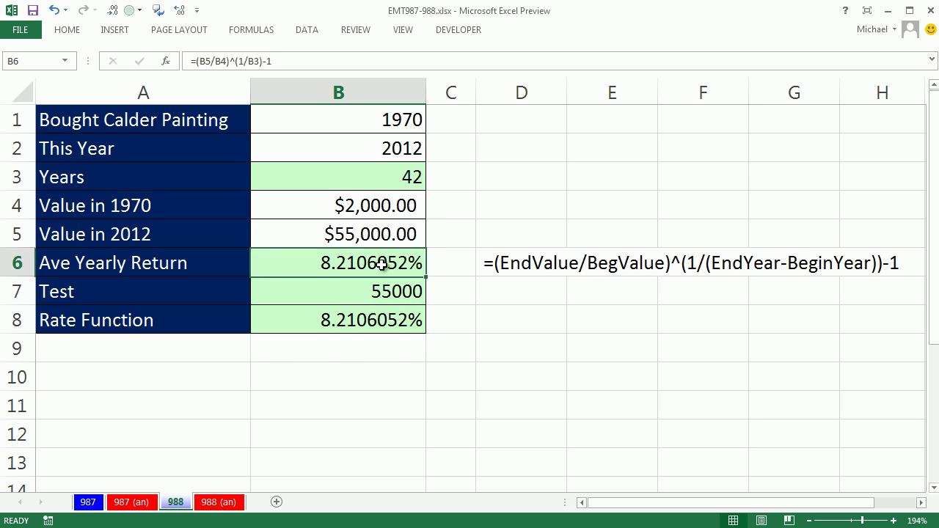
double_click(383, 267)
key("Escape")
double_click(372, 322)
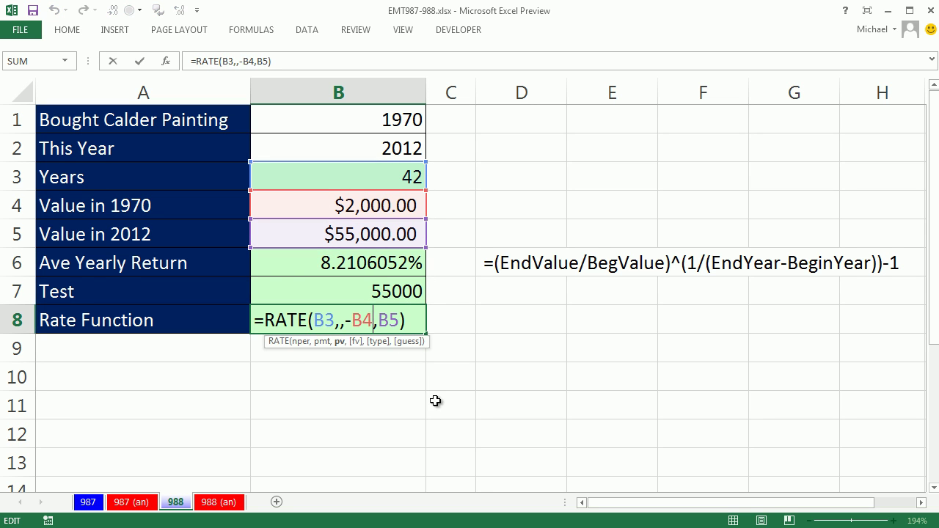
key("Escape")
double_click(389, 294)
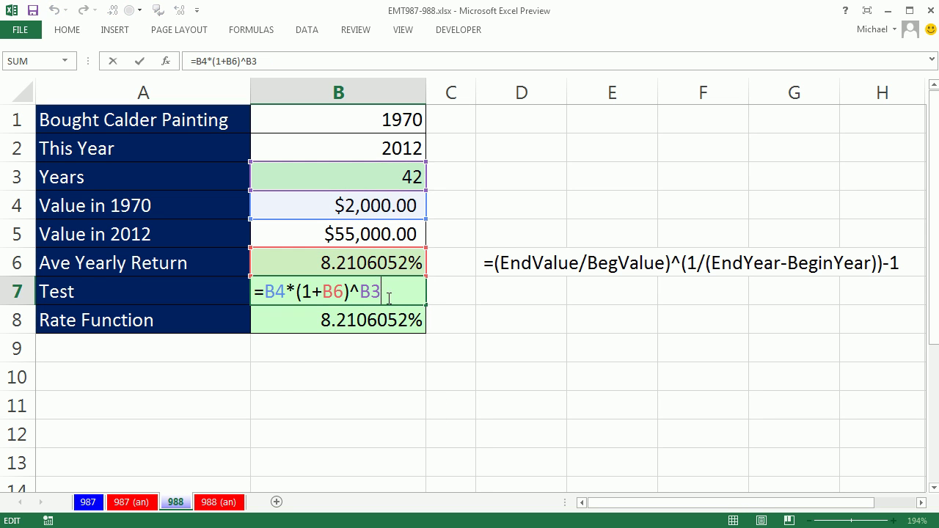